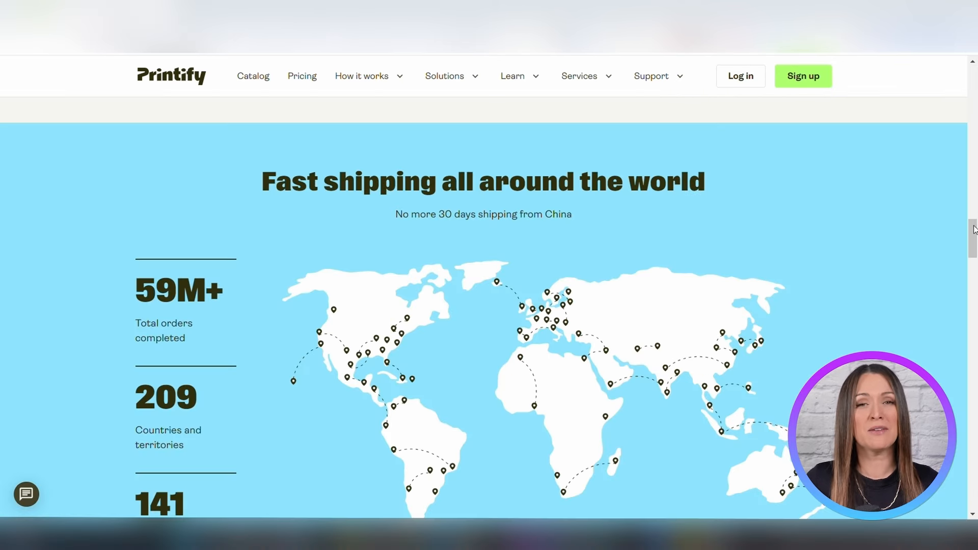
# Browse Printify's catalog to Bottles & Tumblers under Home & Living and open the Skinny Tumbler with Straw, 20oz
pyautogui.moveTo(975, 231); pyautogui.dragTo(975, 235)
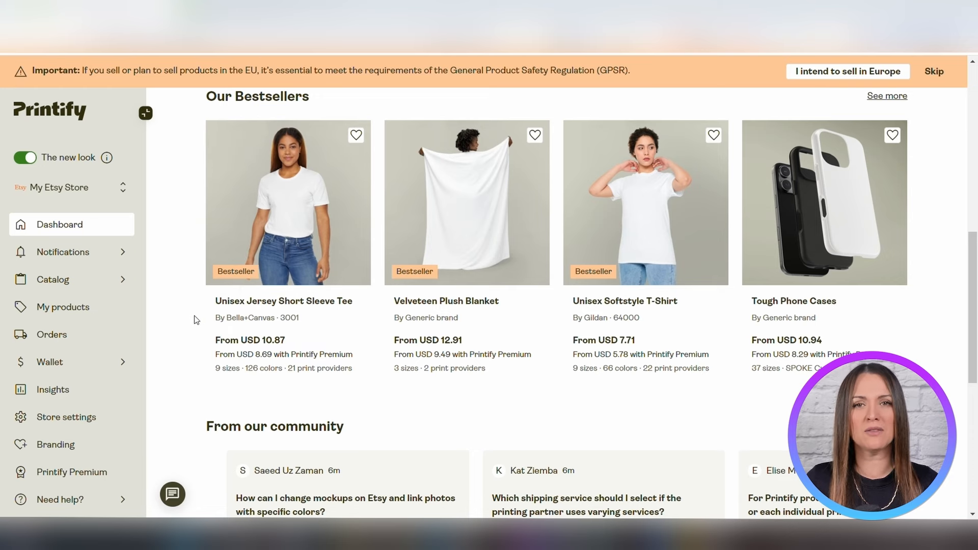
pyautogui.click(93, 281)
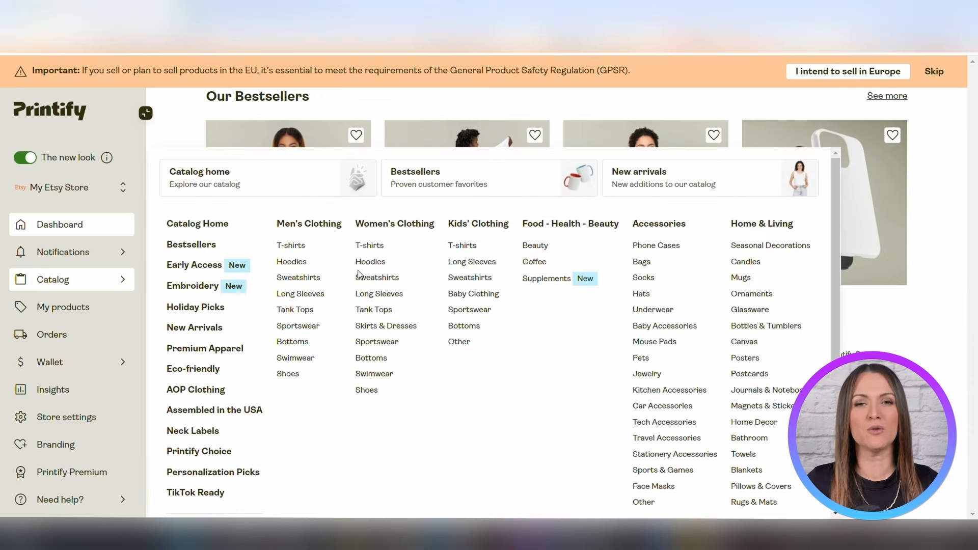
pyautogui.click(780, 326)
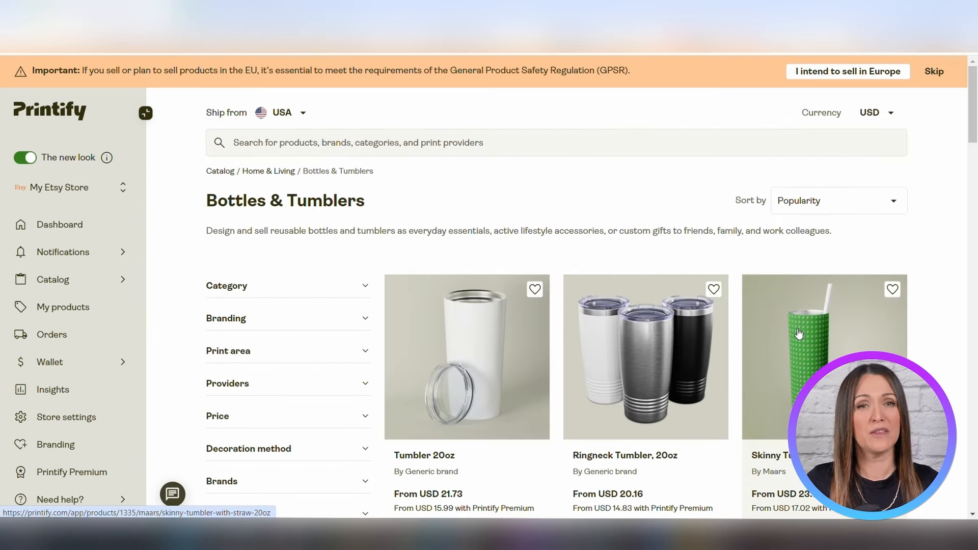
pyautogui.scroll(-3, 798, 333)
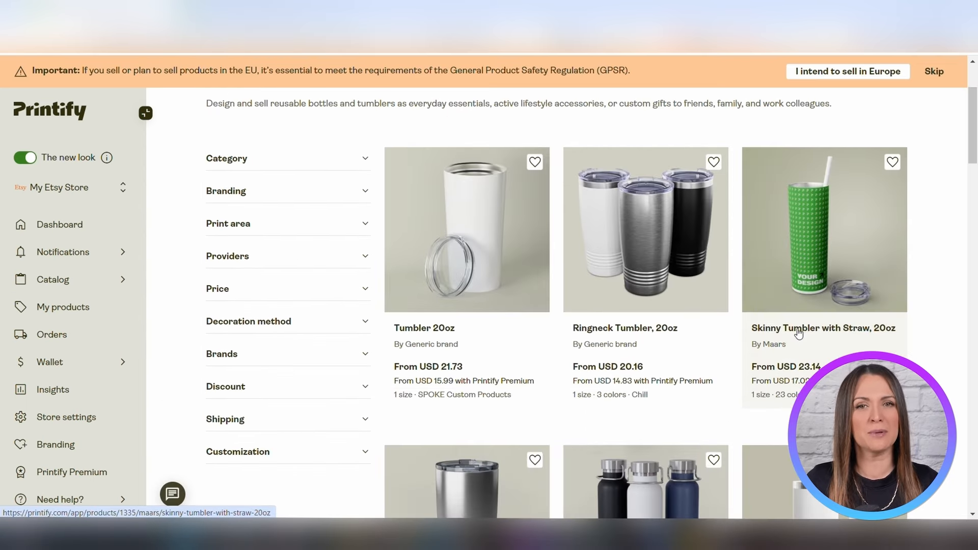
pyautogui.click(763, 273)
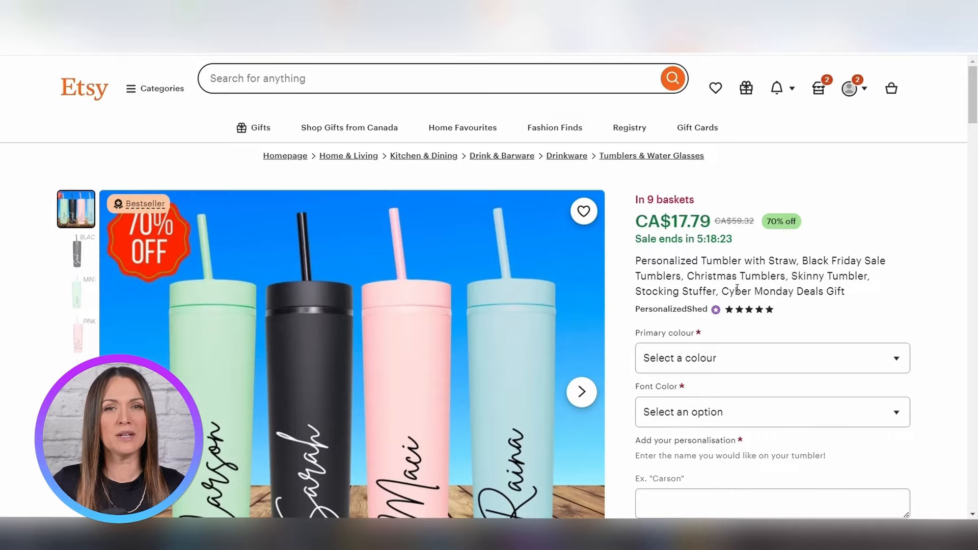
# In the Etsy listing for a personalized tumbler with straw, choose Black as primary colour and WHITE as font color
pyautogui.scroll(-3, 737, 288)
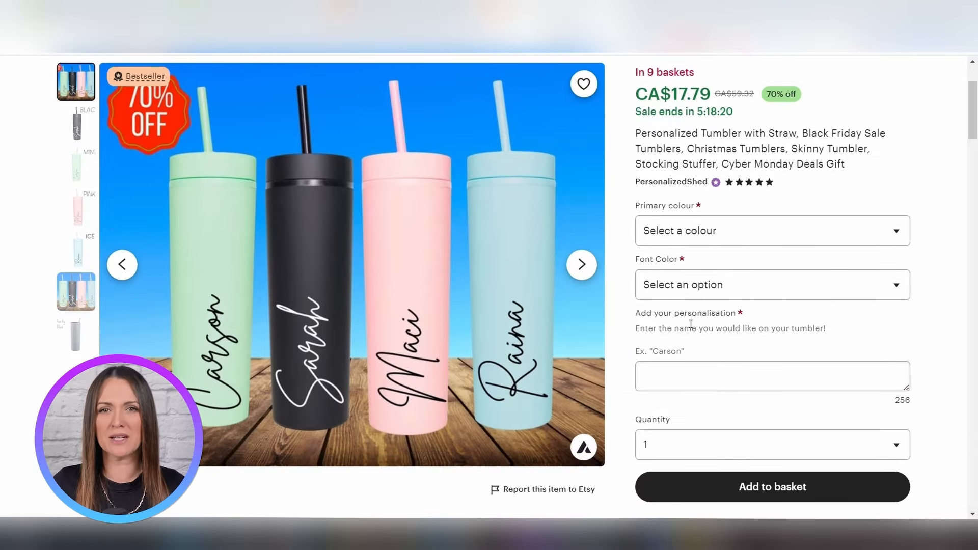
pyautogui.click(701, 231)
pyautogui.click(691, 262)
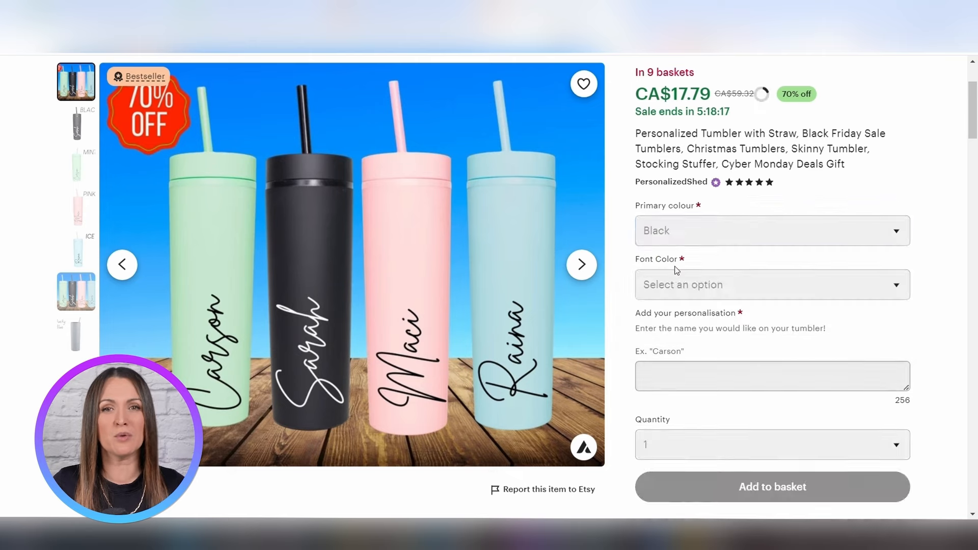
pyautogui.click(748, 287)
pyautogui.click(696, 317)
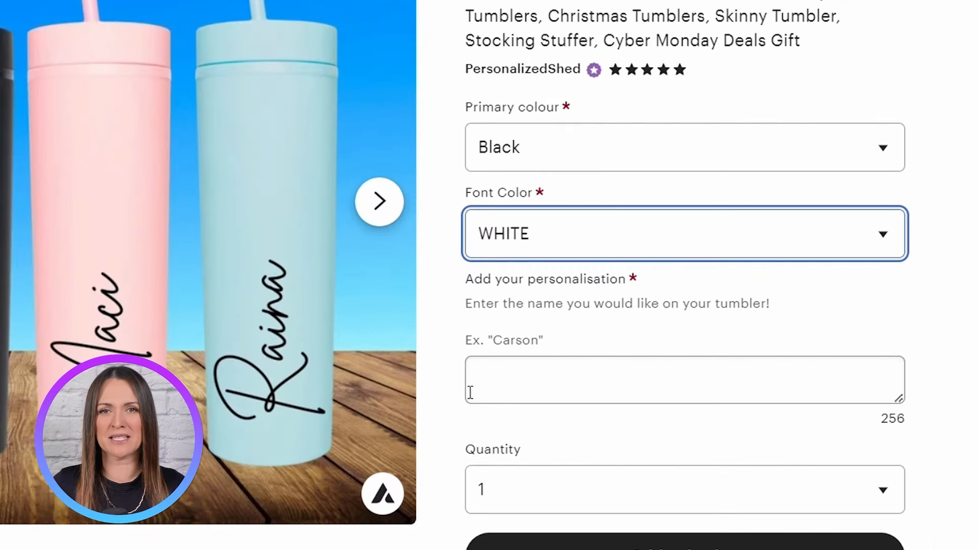
# Start entering a sample first name in the Etsy listing's personalisation field
pyautogui.click(657, 380)
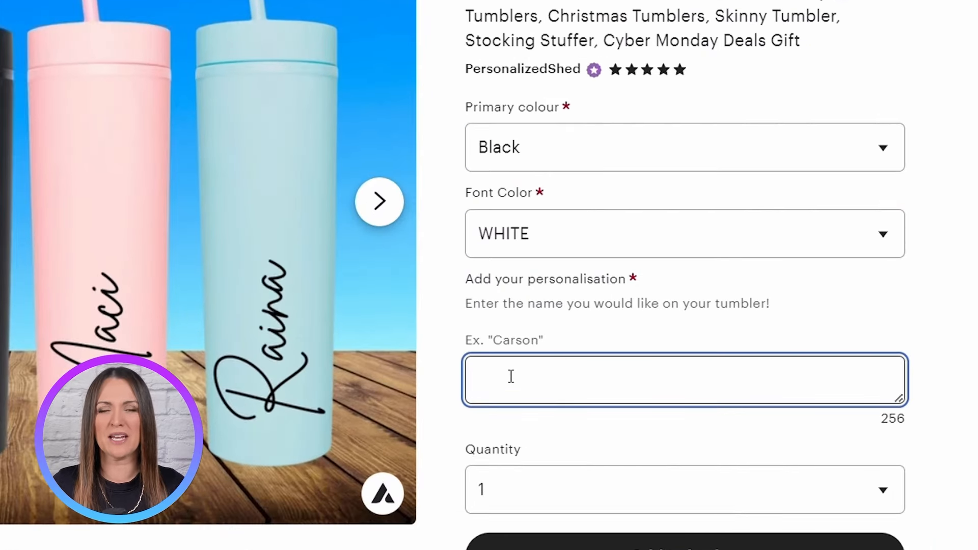
pyautogui.write('sT')
pyautogui.press('BackSpace')
pyautogui.press('BackSpace')
pyautogui.write('St')
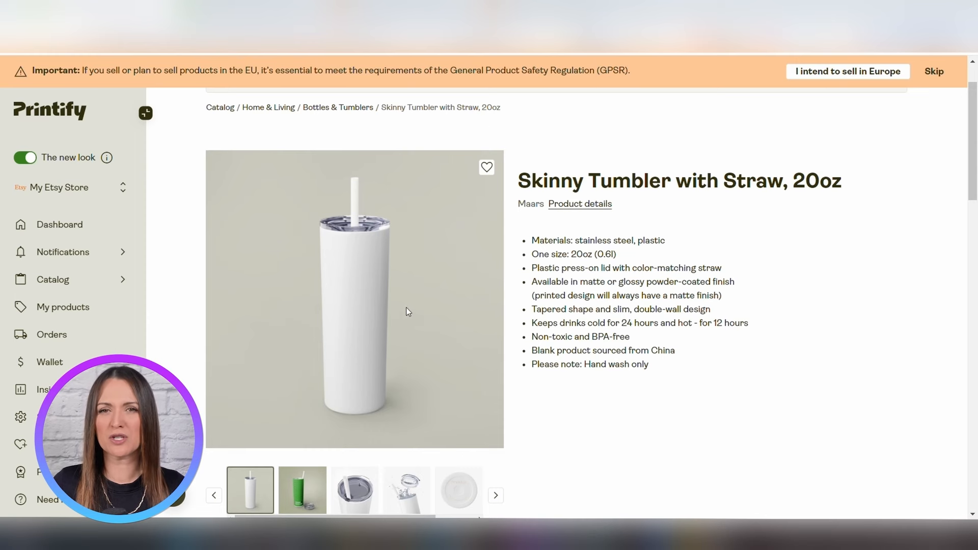
# In Printify, start designing the Skinny Tumbler with provider Fancy Fanny and place the handwritten name artwork from the library twice on the print area
pyautogui.scroll(-5, 732, 361)
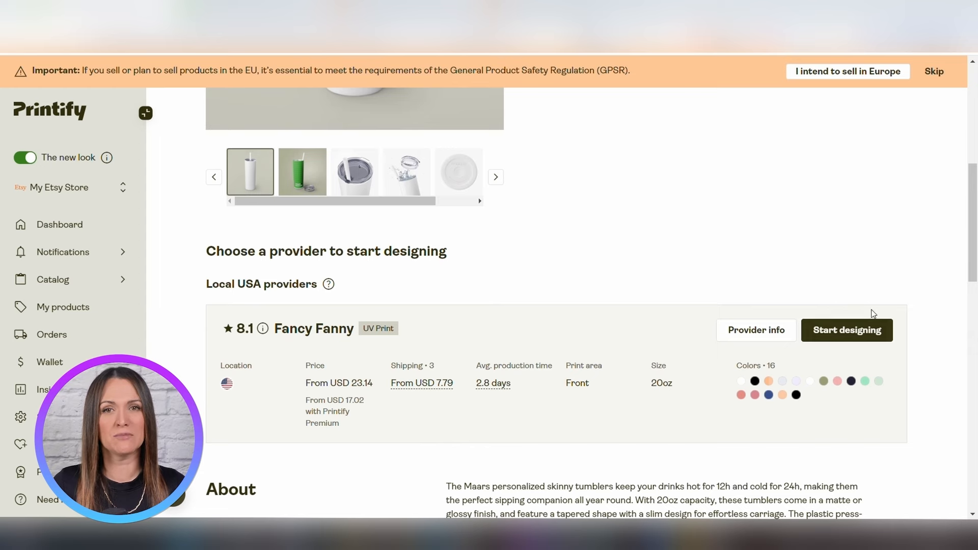
pyautogui.click(866, 334)
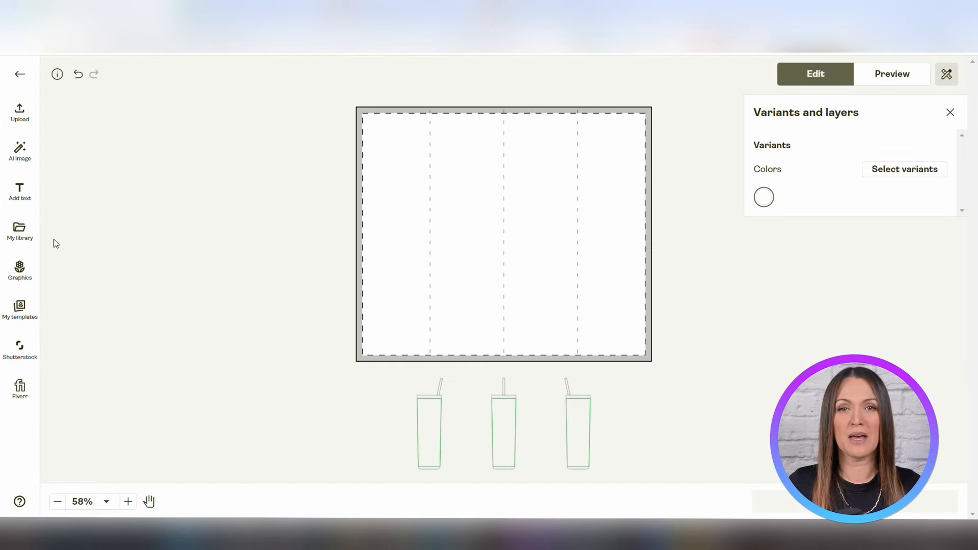
pyautogui.click(22, 232)
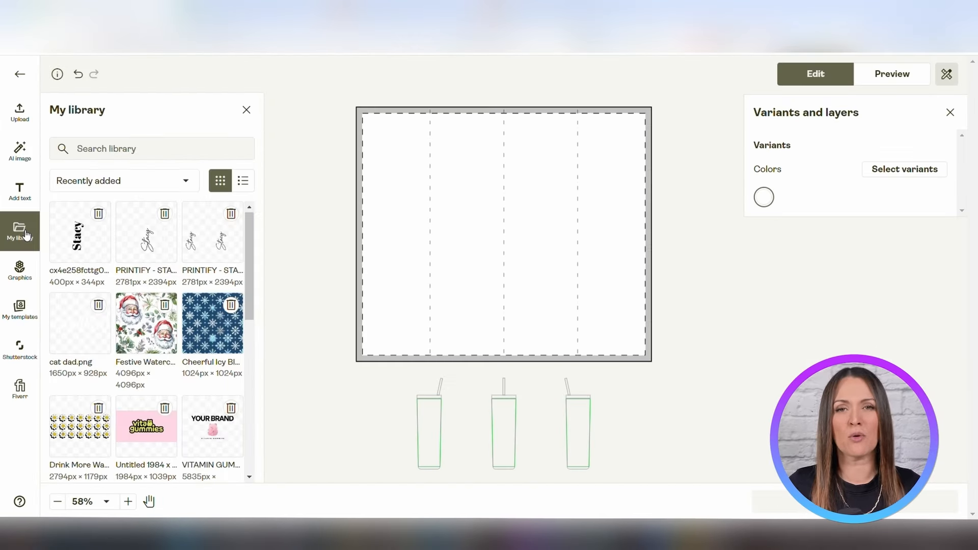
pyautogui.click(215, 249)
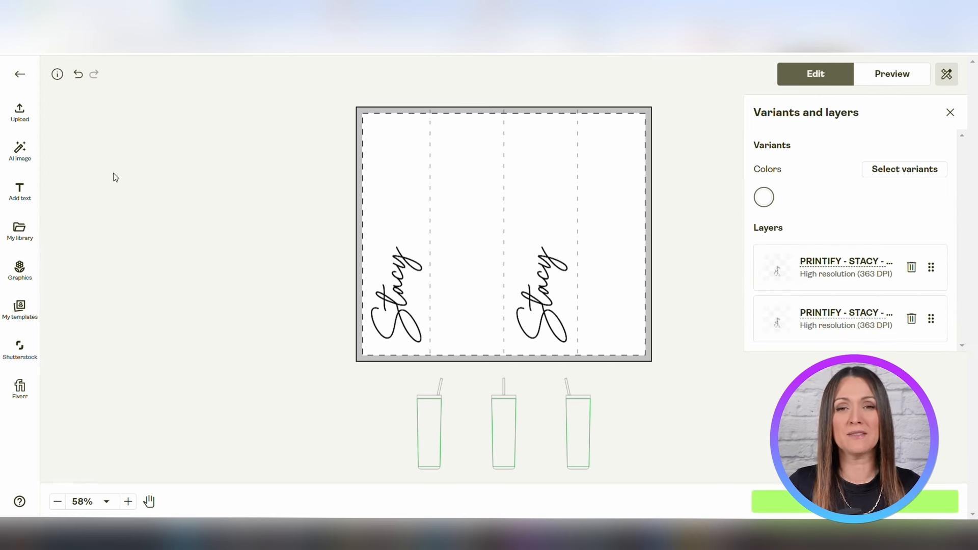
# Check the tumbler's production cost and print area size in the product information
pyautogui.click(57, 75)
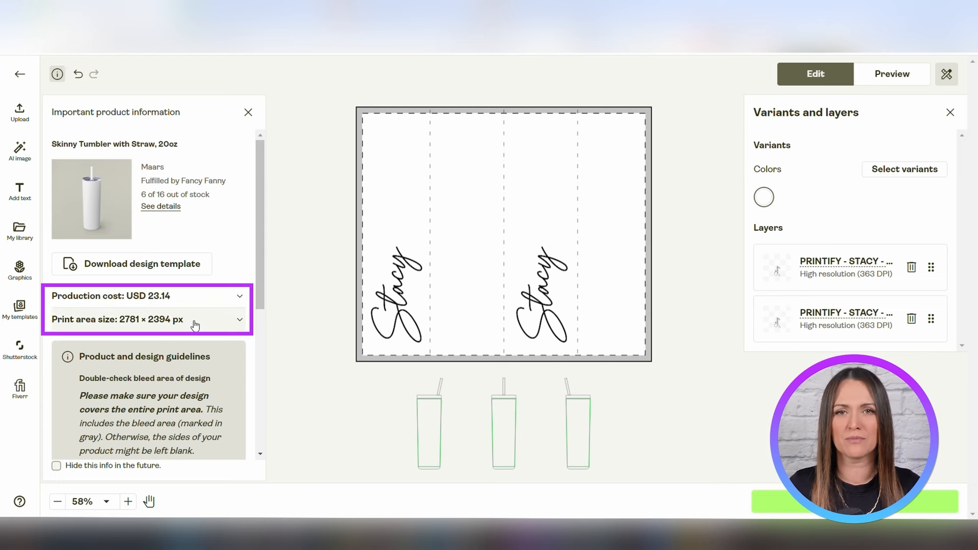
pyautogui.click(248, 113)
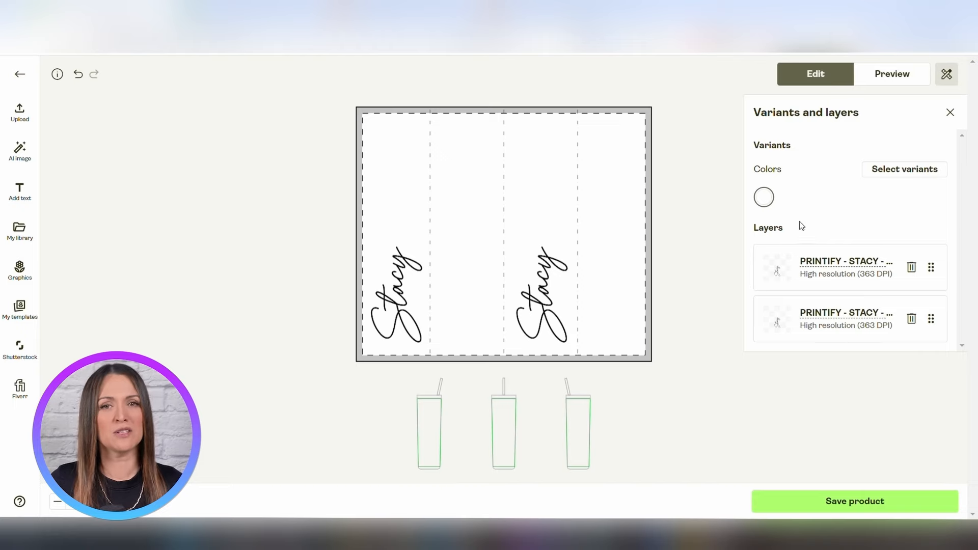
# Add the tumbler colors Glitter Moonrock, Mint, Seafoam, Glitter Iceberg, Glitter Lilac, Carnation Pink, Blush, Glitter Blush and Glitter Magic Pink
pyautogui.click(915, 171)
pyautogui.click(774, 402)
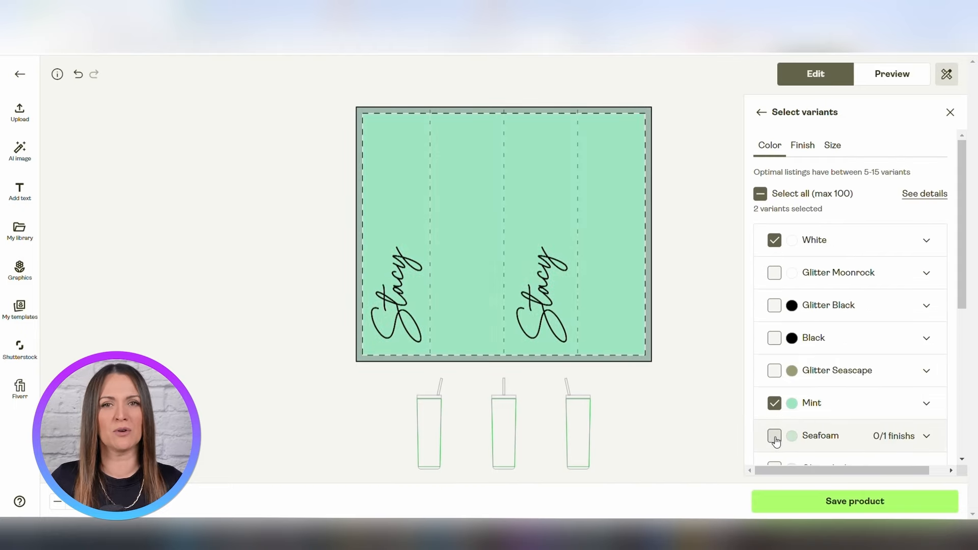
pyautogui.click(776, 438)
pyautogui.scroll(-3, 815, 356)
pyautogui.click(775, 341)
pyautogui.scroll(-3, 774, 341)
pyautogui.click(775, 310)
pyautogui.scroll(-1, 775, 331)
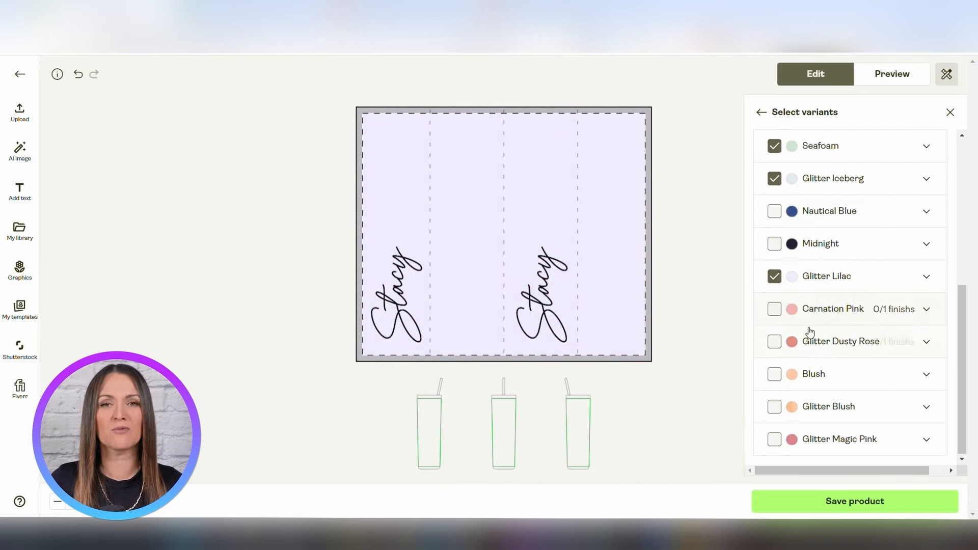
pyautogui.click(775, 308)
pyautogui.click(841, 406)
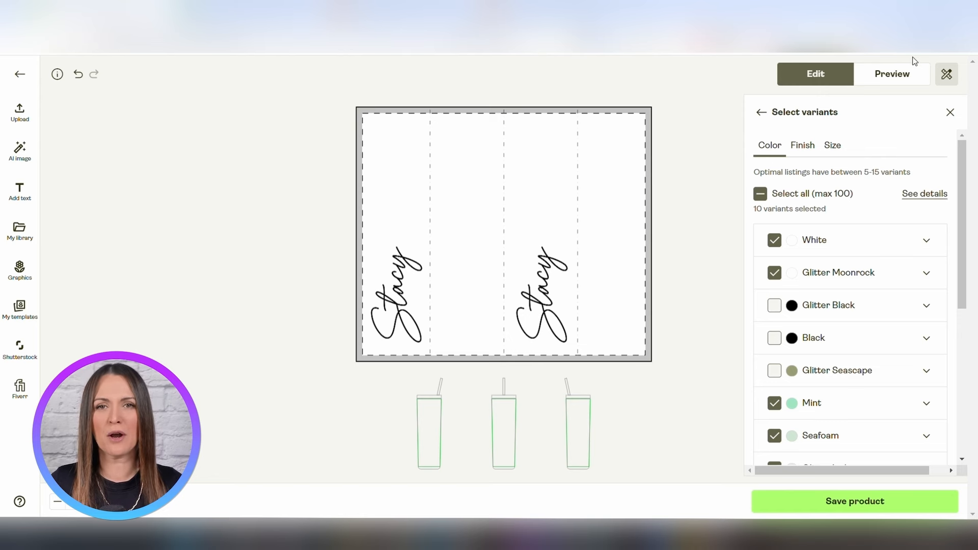
# Preview the tumbler mockups in the Left and Open views, trying the Mint, Seafoam and Glitter Lilac colors
pyautogui.click(921, 75)
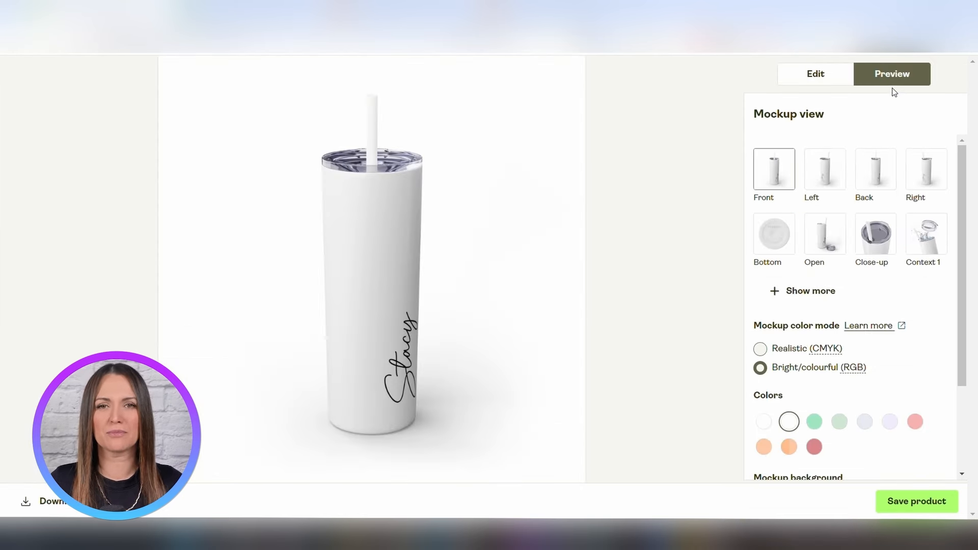
pyautogui.click(833, 173)
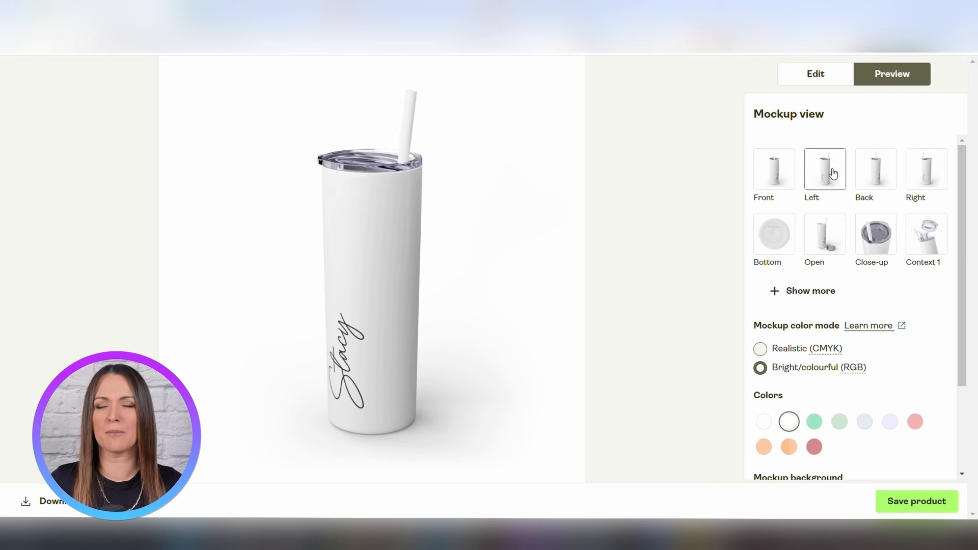
pyautogui.click(814, 421)
pyautogui.click(841, 424)
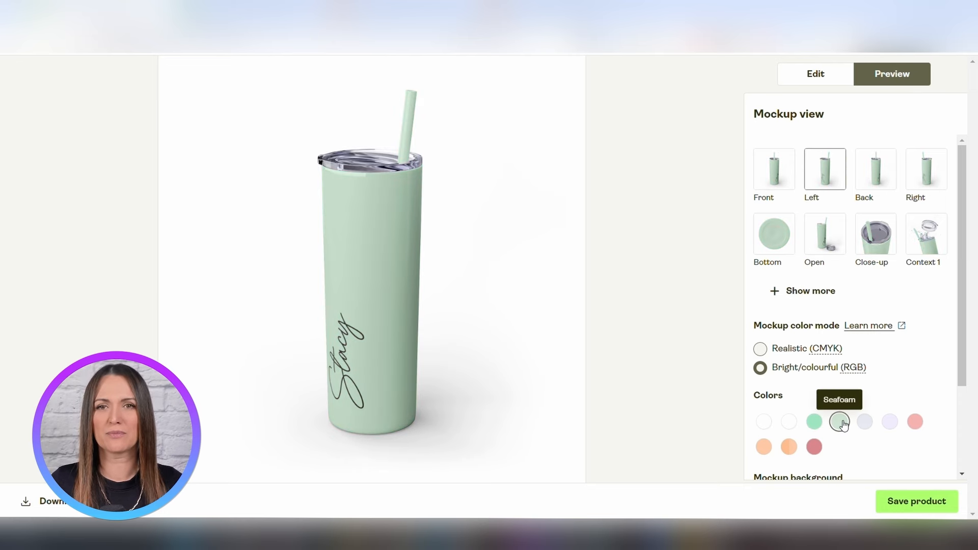
pyautogui.click(890, 421)
pyautogui.click(839, 250)
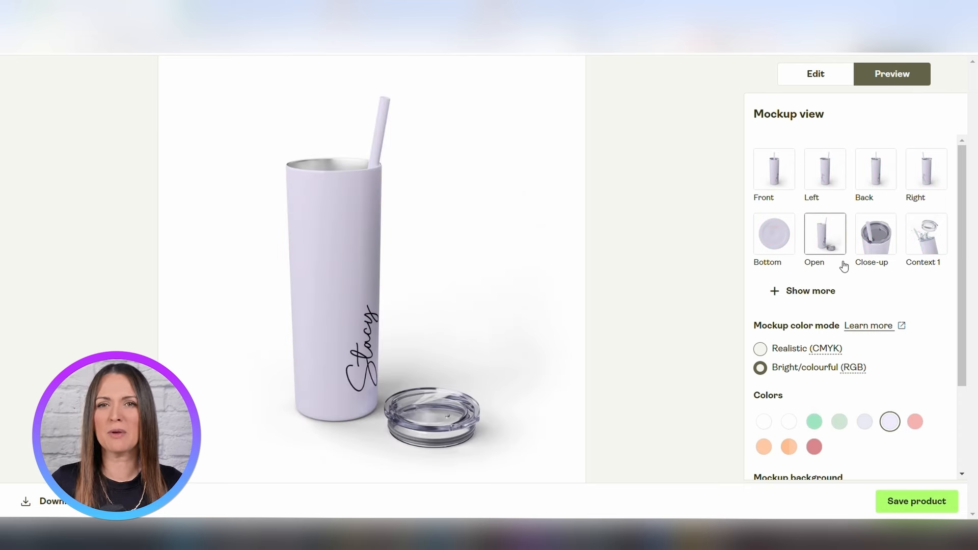
# Save the tumbler product and add "Personalized" at the start of its listing title
pyautogui.click(931, 504)
pyautogui.scroll(-5, 801, 433)
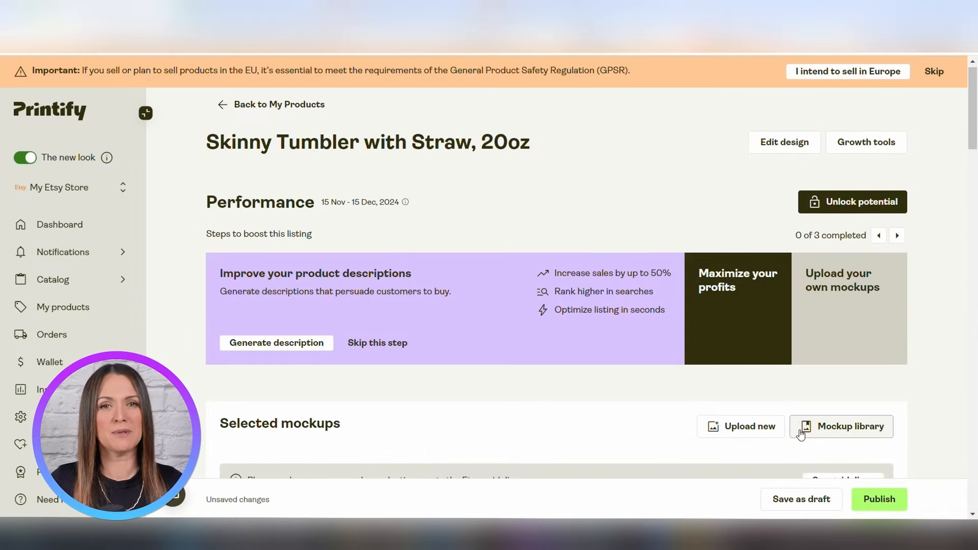
pyautogui.scroll(-10, 801, 433)
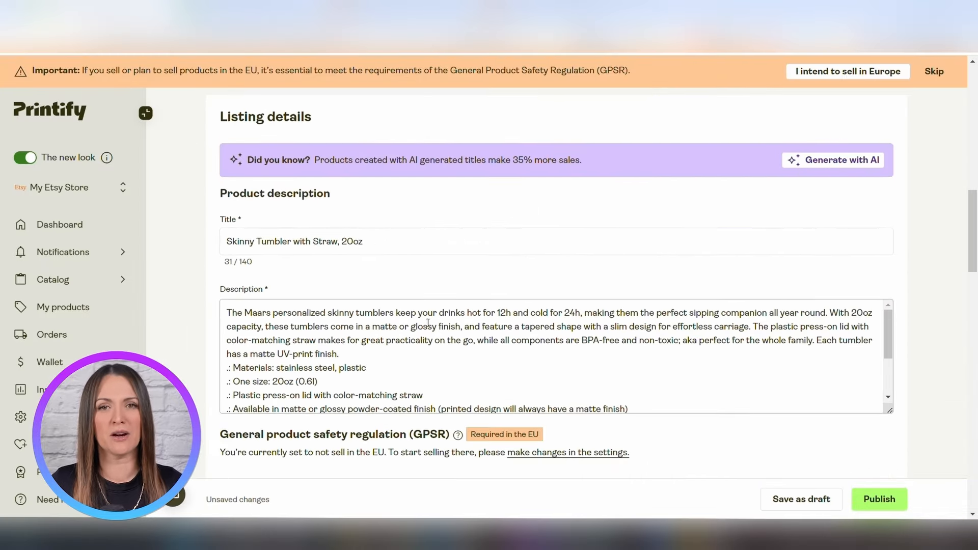
pyautogui.click(224, 241)
pyautogui.write('Personalized')
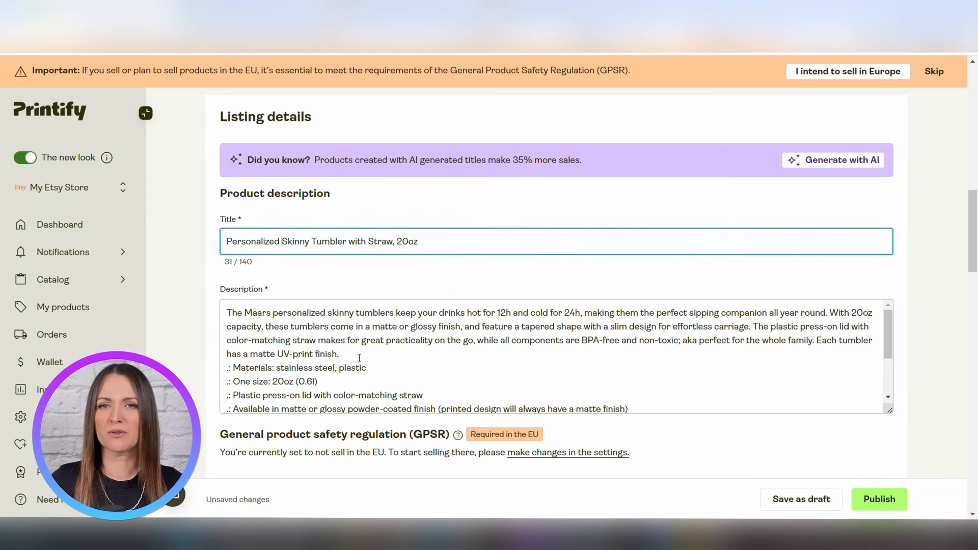
pyautogui.click(354, 352)
# Select all the tumbler variants in the listing's pricing table
pyautogui.scroll(-5, 538, 387)
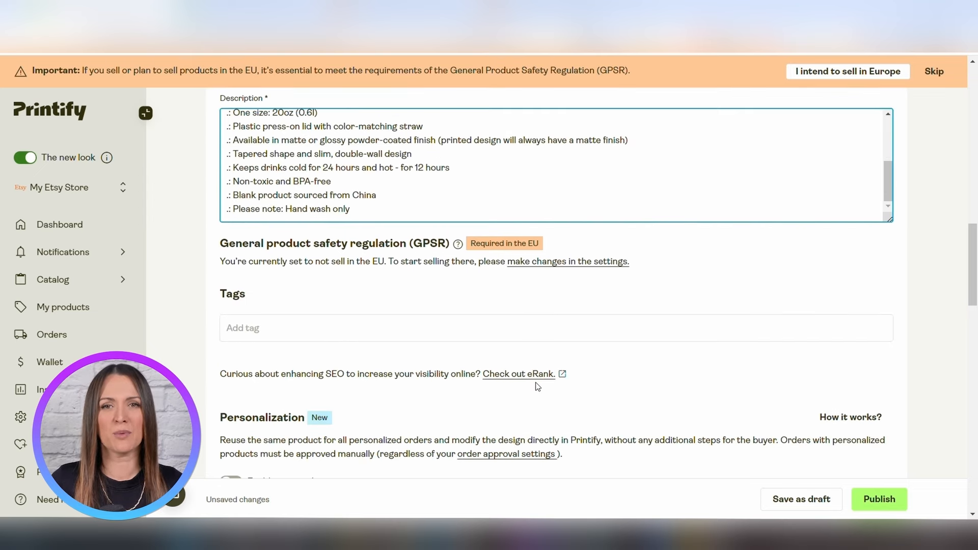
pyautogui.scroll(-12, 538, 387)
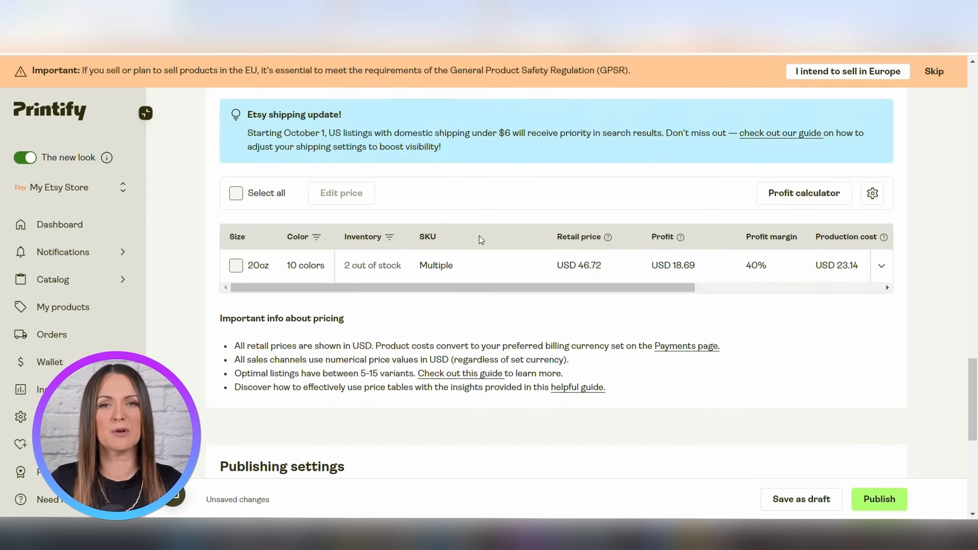
pyautogui.click(236, 194)
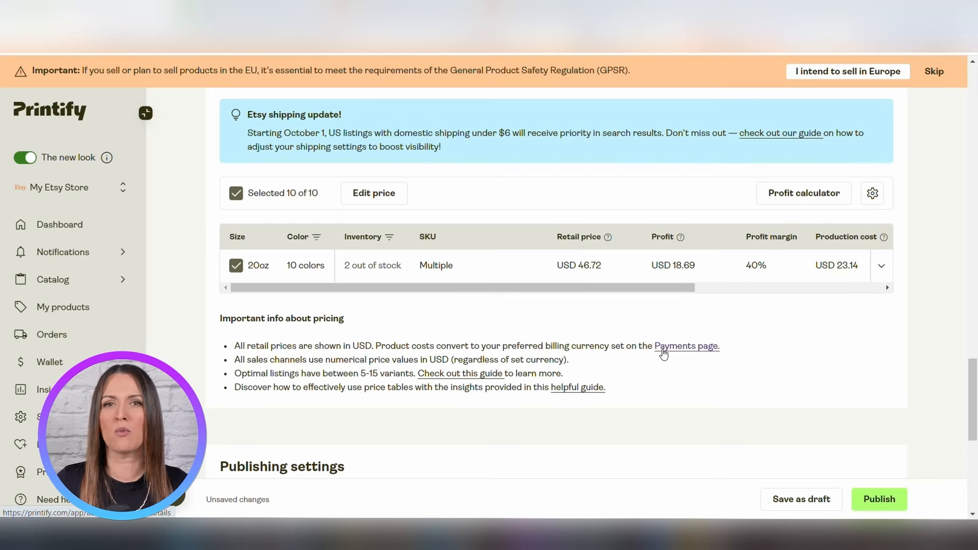
# Enable personalization for the tumbler listing
pyautogui.scroll(4, 666, 355)
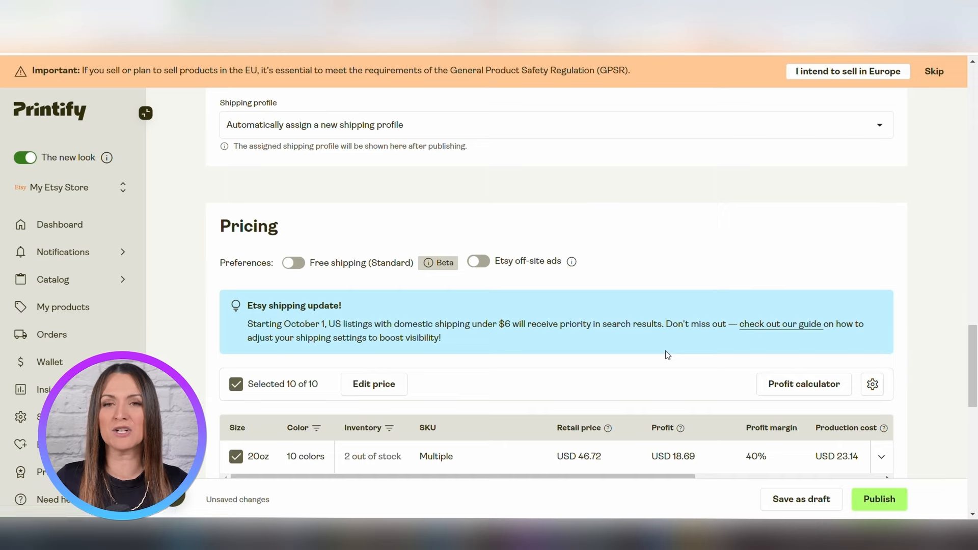
pyautogui.scroll(6, 667, 355)
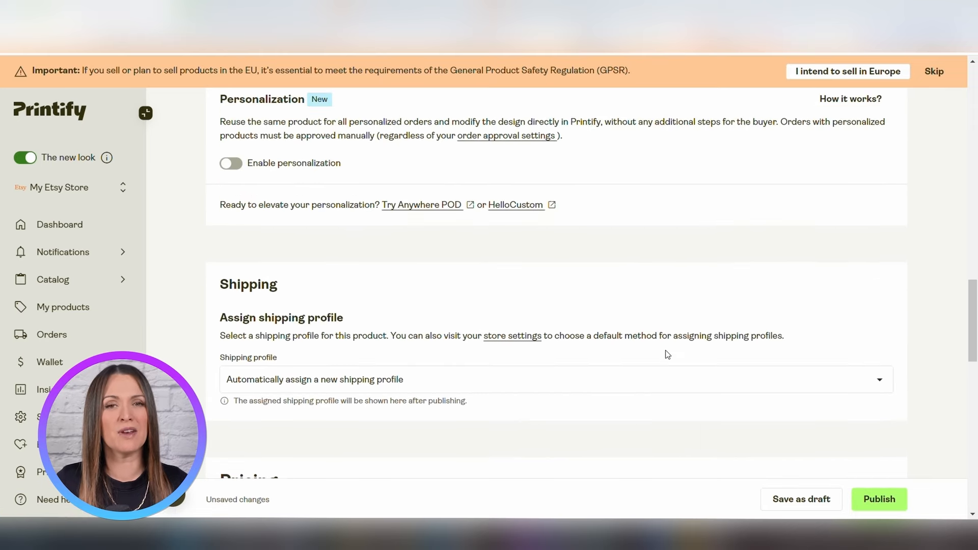
pyautogui.scroll(3, 668, 355)
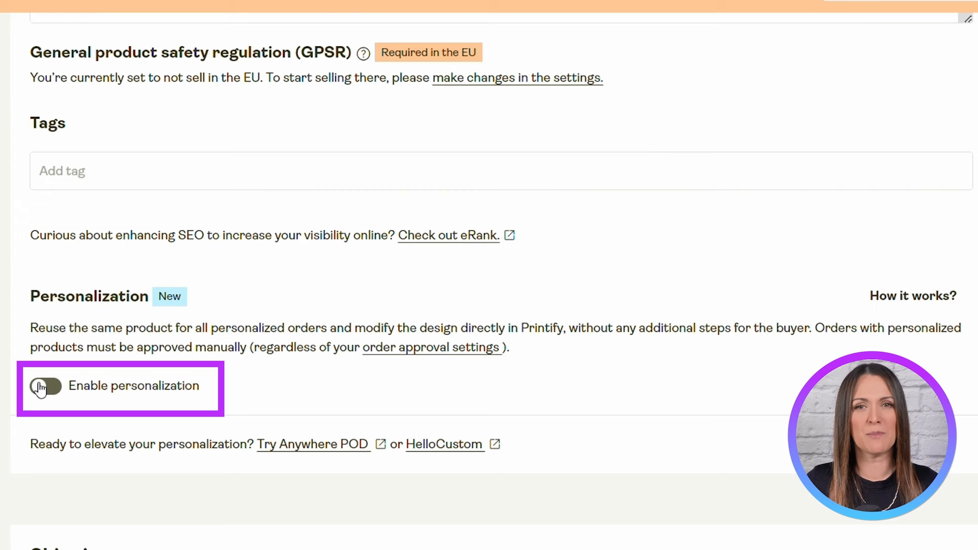
pyautogui.click(45, 389)
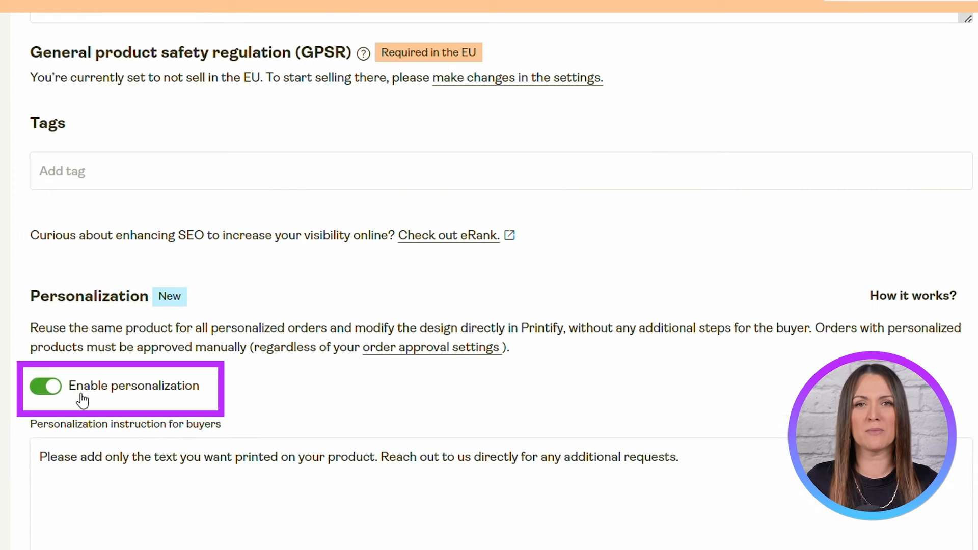
pyautogui.scroll(-3, 176, 424)
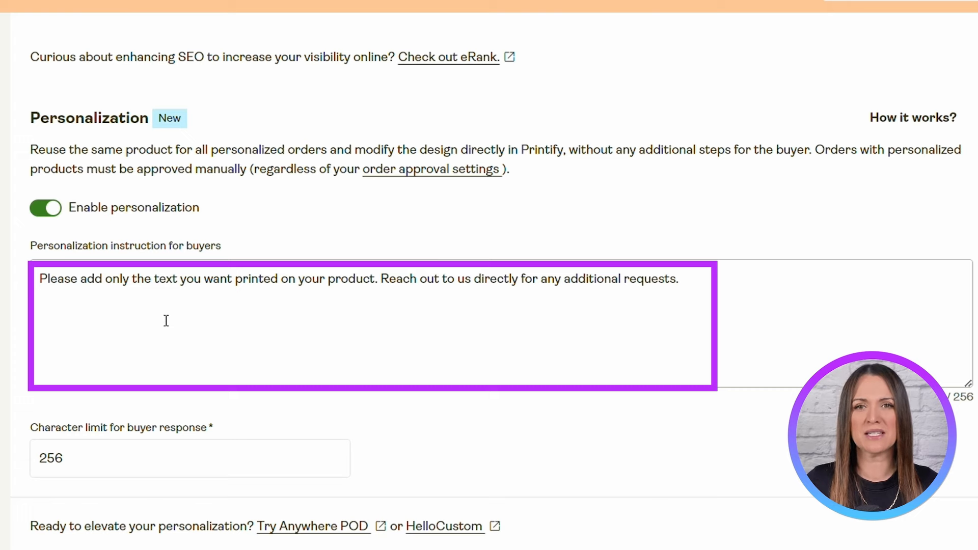
# In the personalization instruction for buyers, replace "text" with "name" and insert "15 characters maximum." after the first sentence
pyautogui.doubleClick(162, 279)
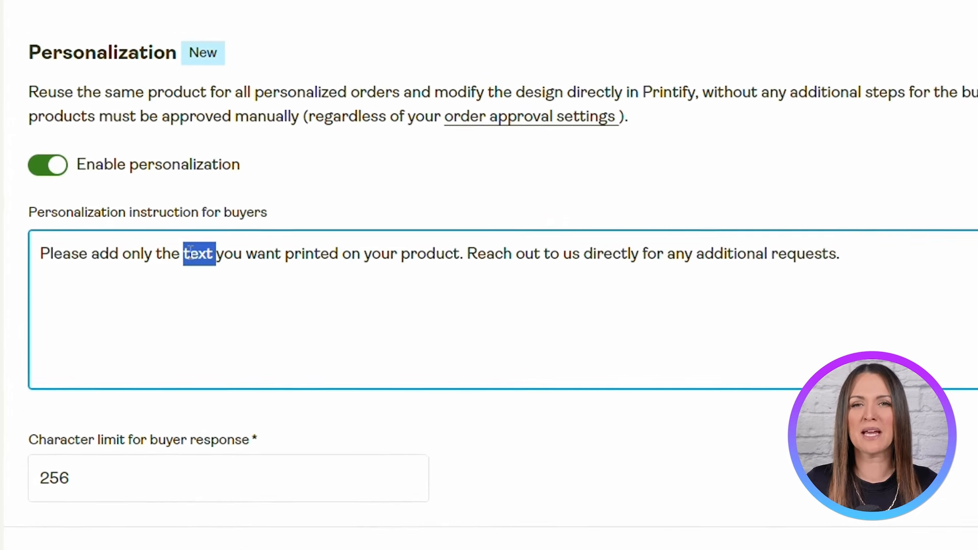
pyautogui.write('name')
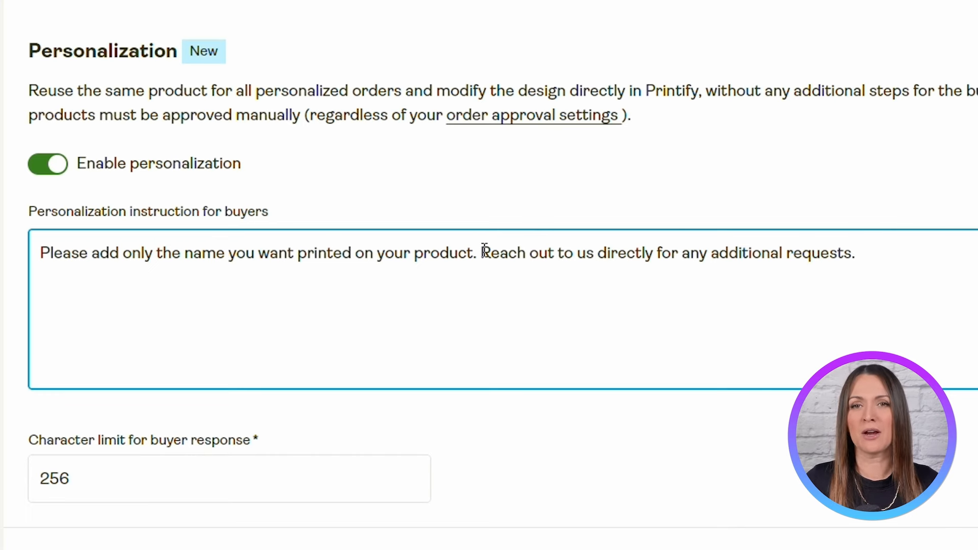
pyautogui.write('15 ch')
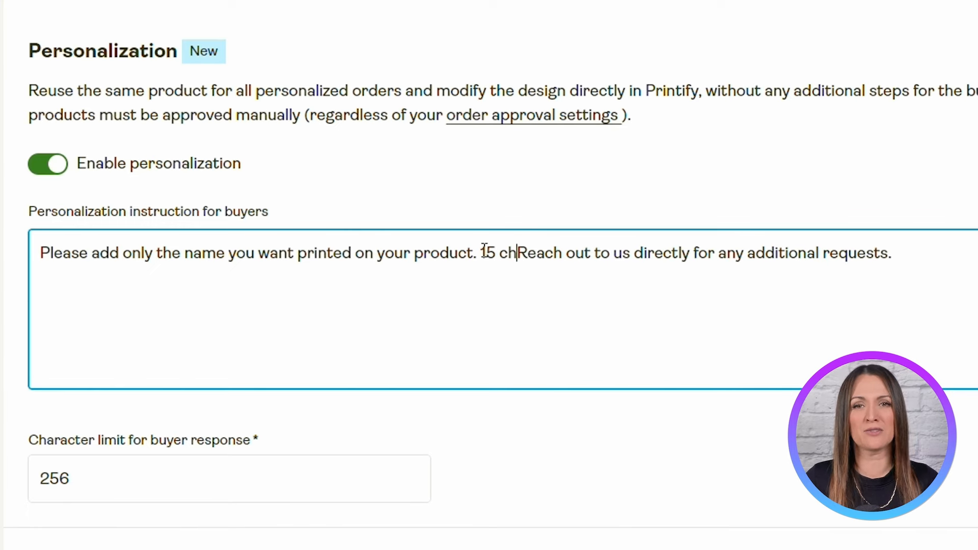
pyautogui.press('BackSpace')
pyautogui.press('BackSpace')
pyautogui.write('charact')
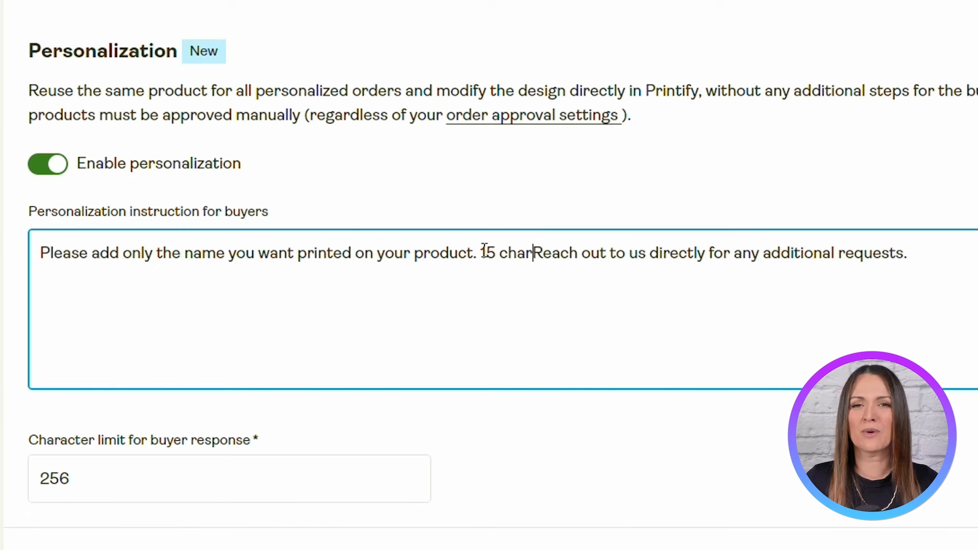
pyautogui.write('ers maximum.')
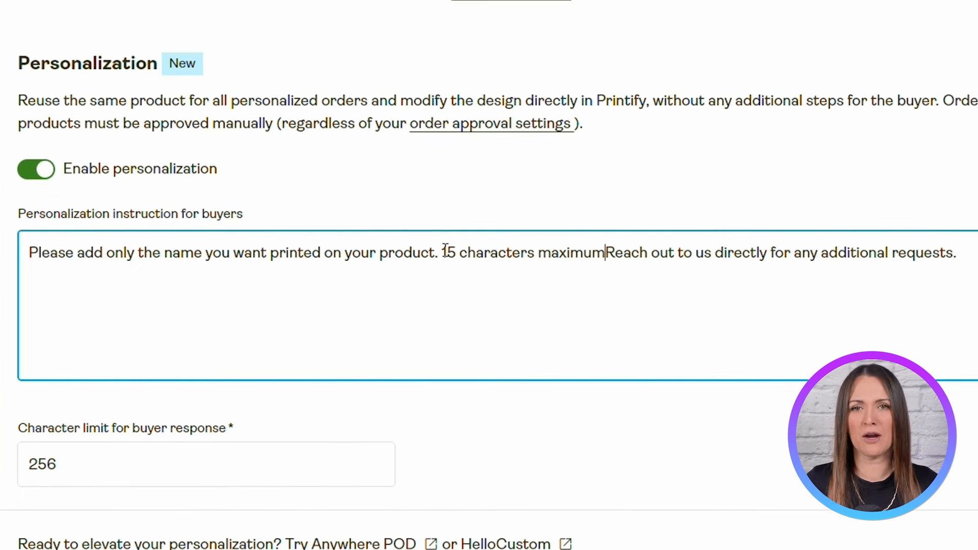
pyautogui.scroll(-3, 445, 249)
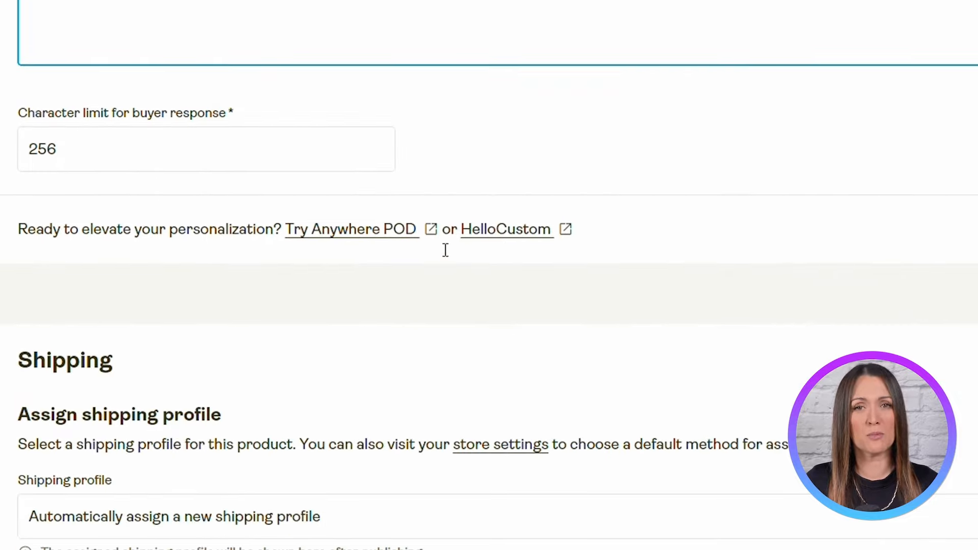